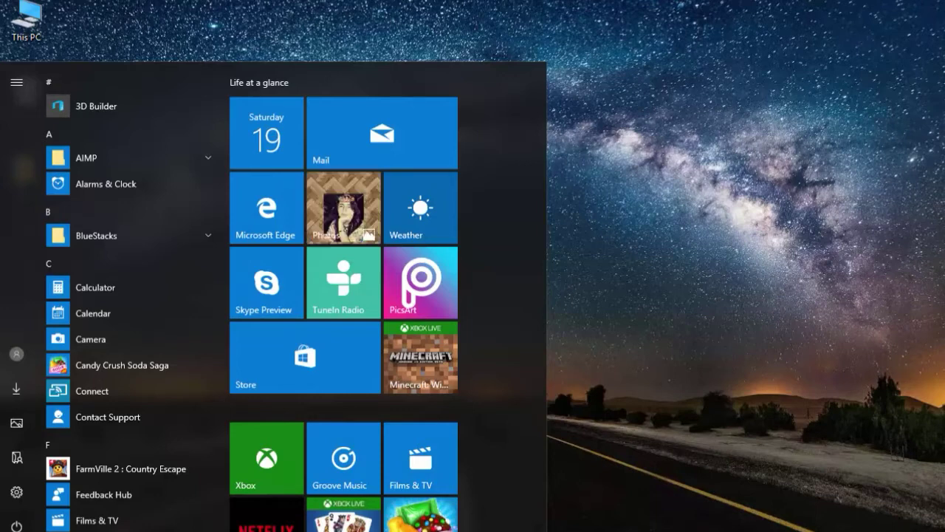
key(super)
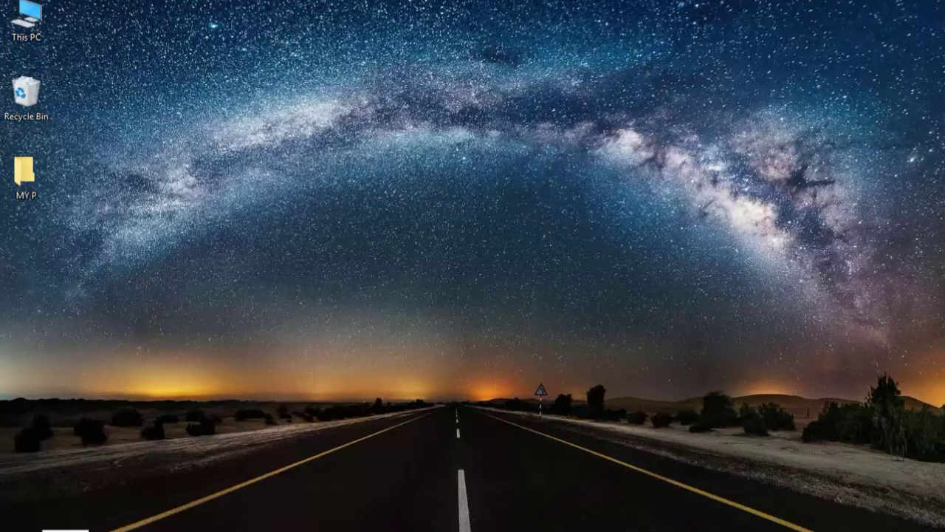
key(super)
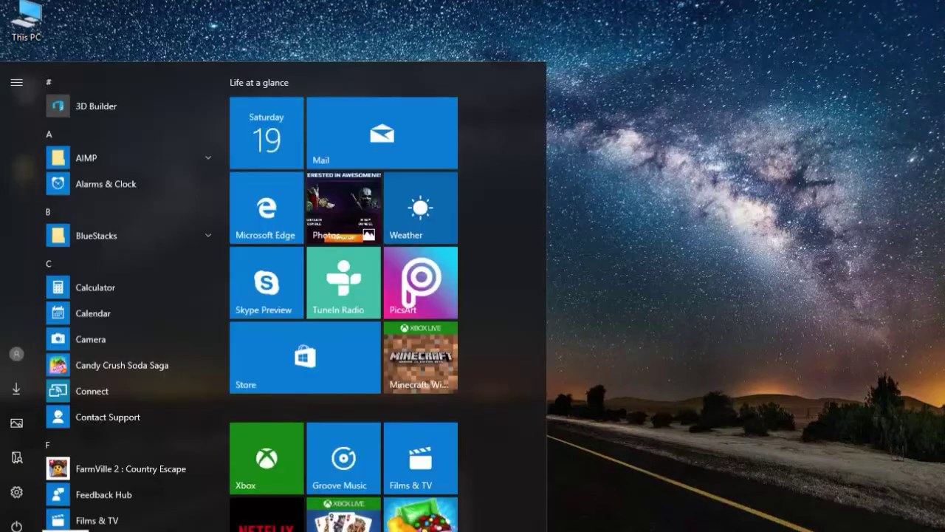
key(super)
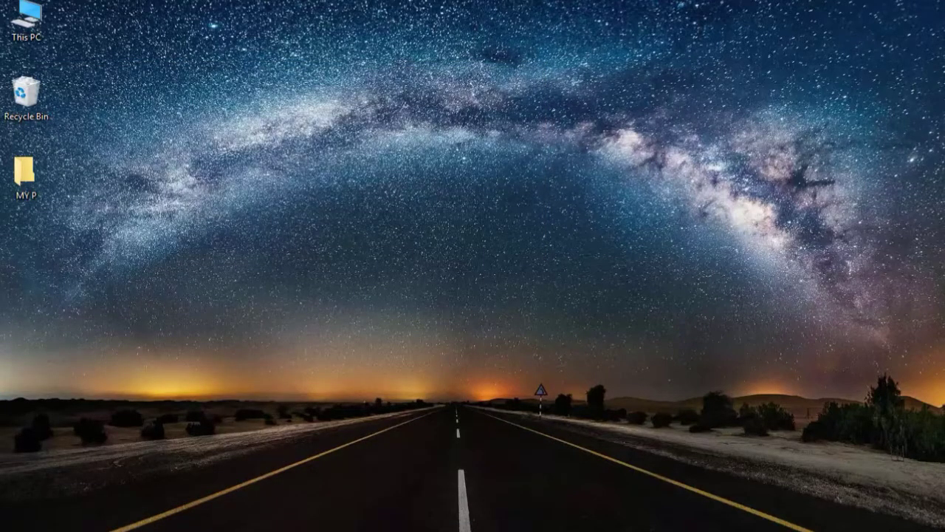
Open the user's temporary files folder by running %temp%.
key(super+r)
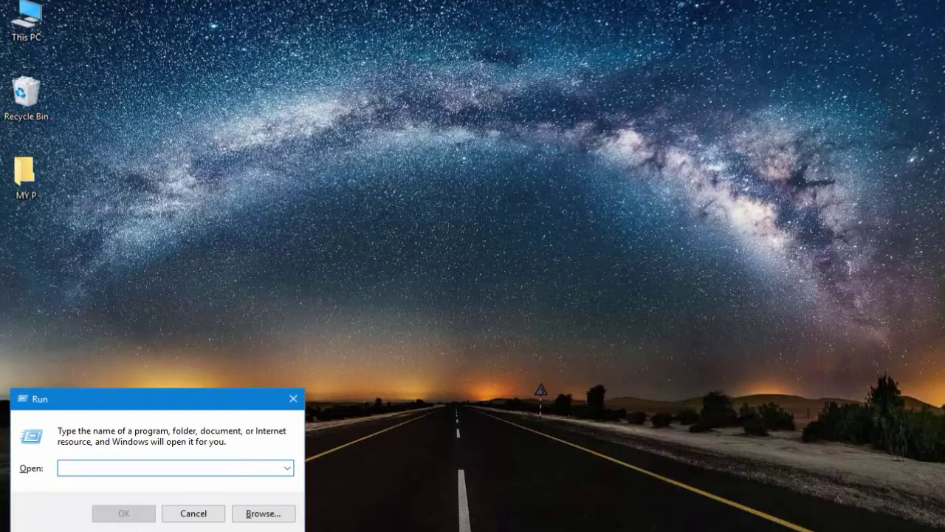
text(%)
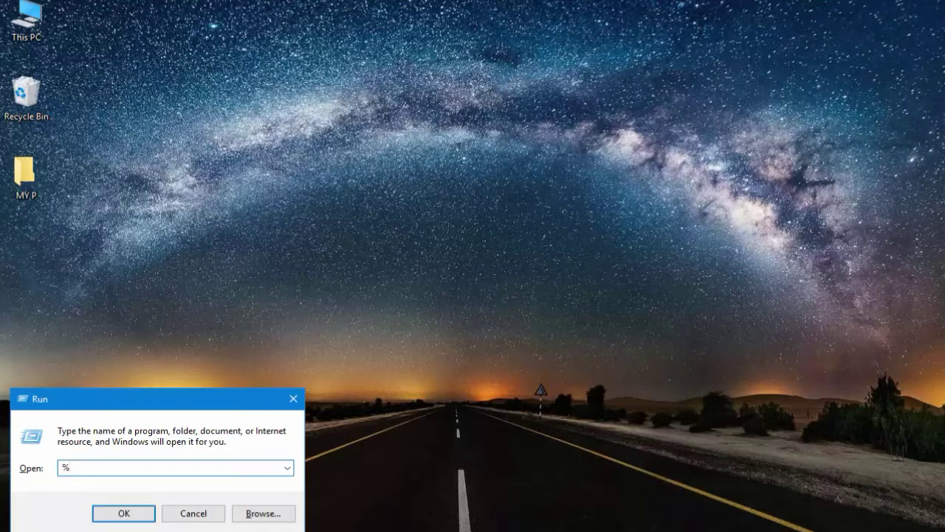
text(pemp)
key(BackSpace)
key(BackSpace)
key(BackSpace)
key(BackSpace)
text(temo)
key(BackSpace)
text(p%)
key(Return)
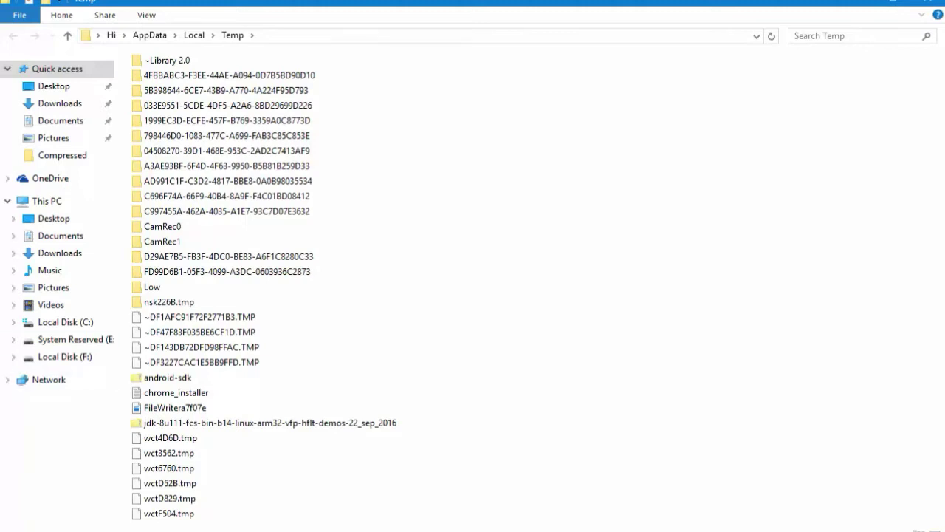
Permanently delete all files and folders in the Temp folder.
drag(435, 69, 120, 524)
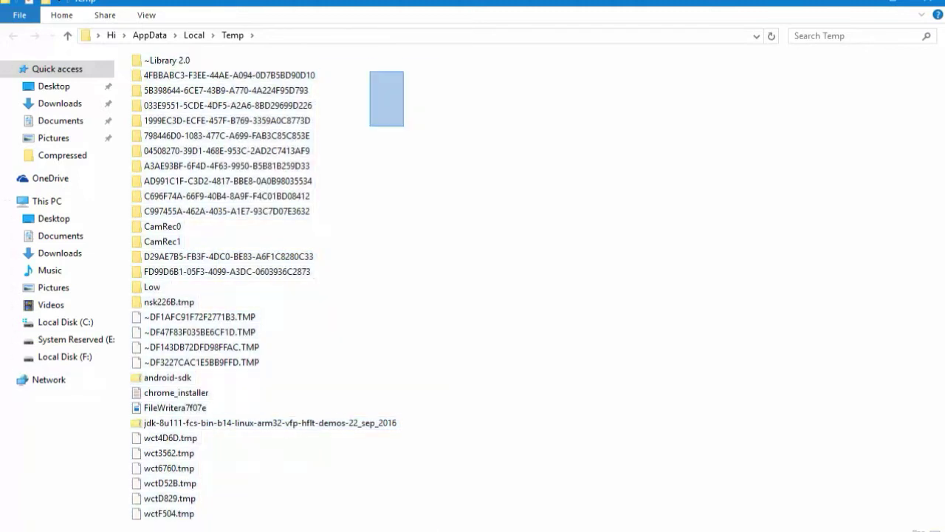
mouse_move(458, 84)
mouse_down()
mouse_move(124, 529)
mouse_move(458, 85)
mouse_up()
key(ctrl+a)
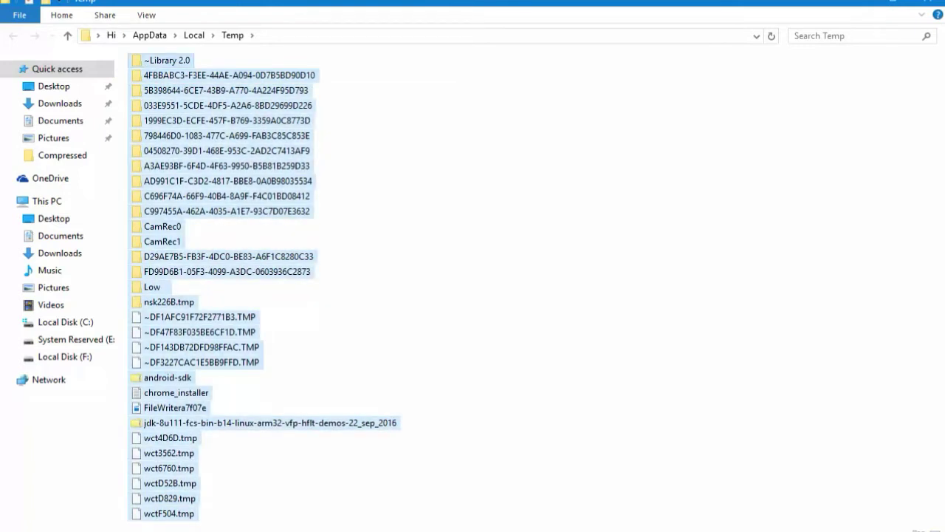
key(shift+Delete)
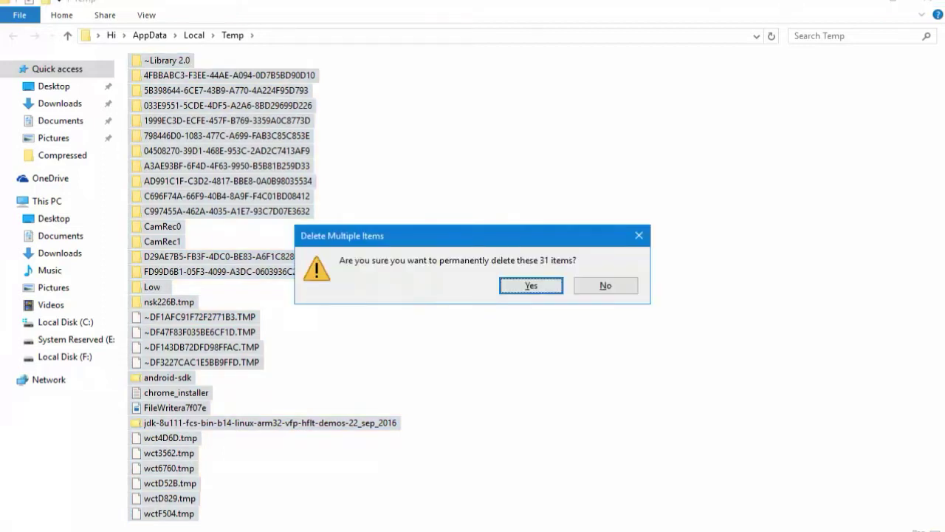
key(Return)
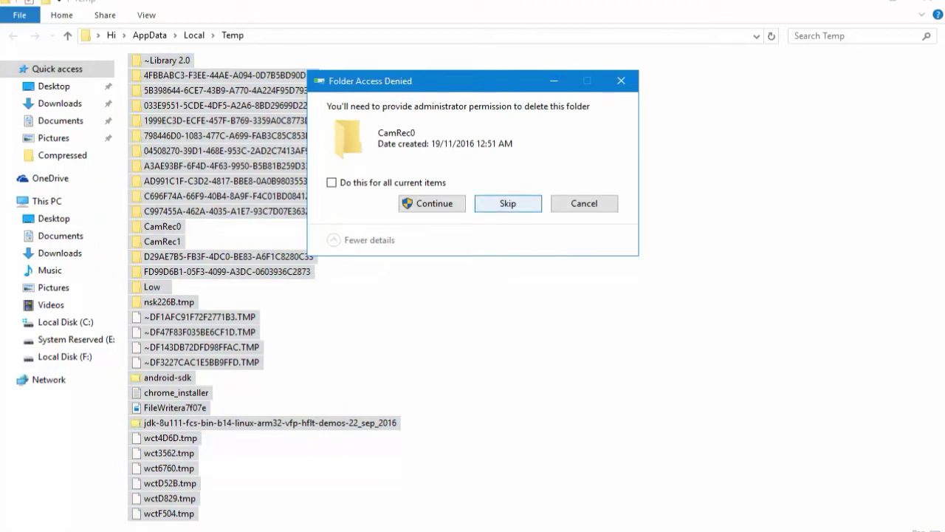
Skip the CamRec0 folder and every file in use so the Temp deletion can finish.
click(508, 203)
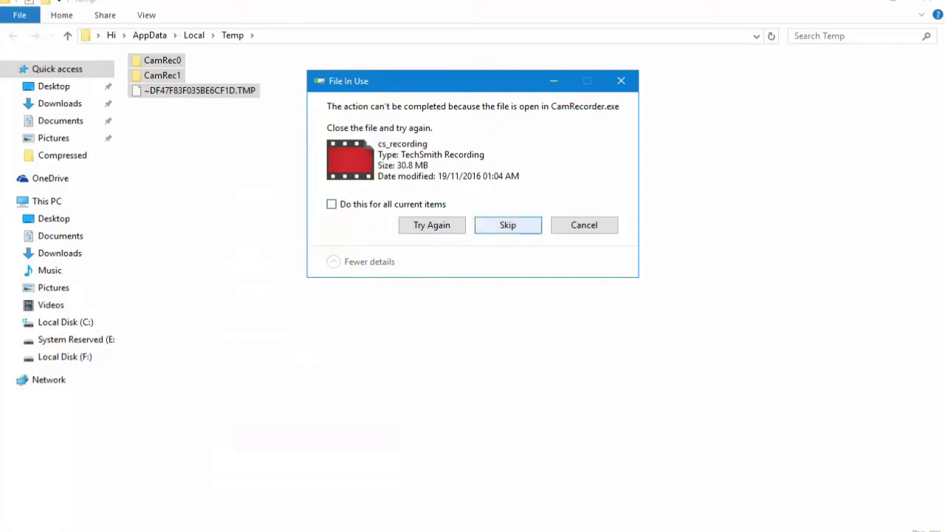
key(Return)
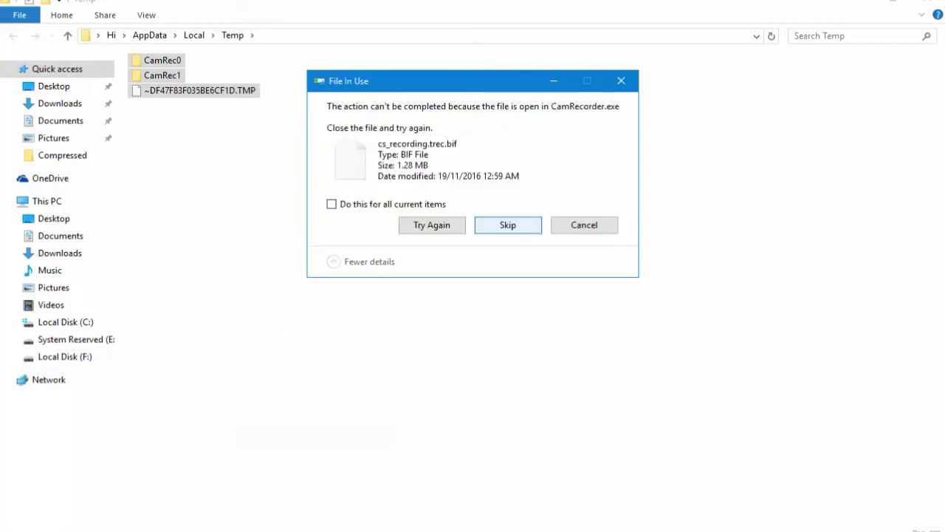
key(Return)
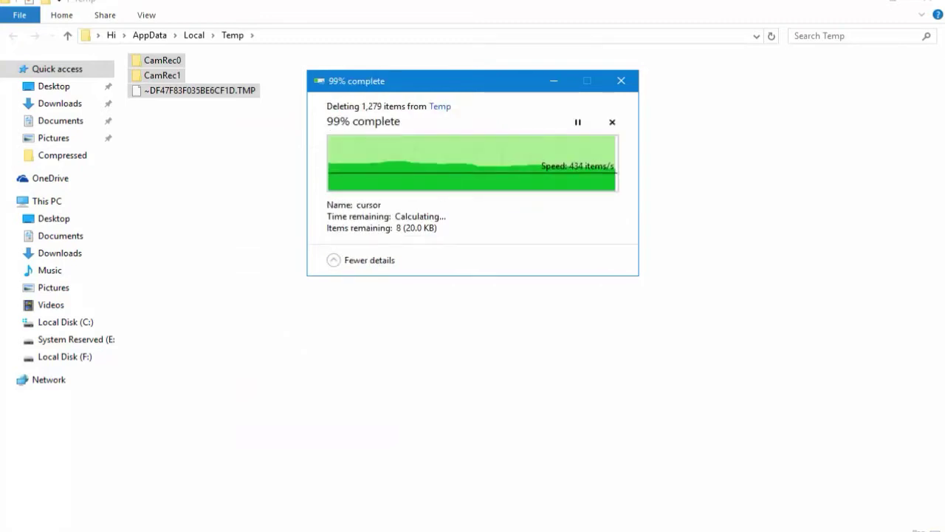
key(Return)
key(Return)
key(Return)
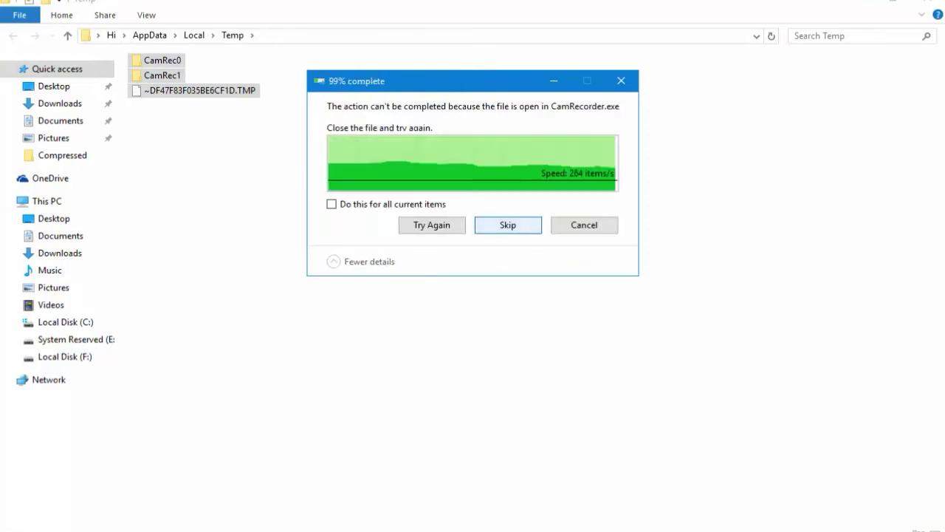
key(Return)
key(Return)
key(Return)
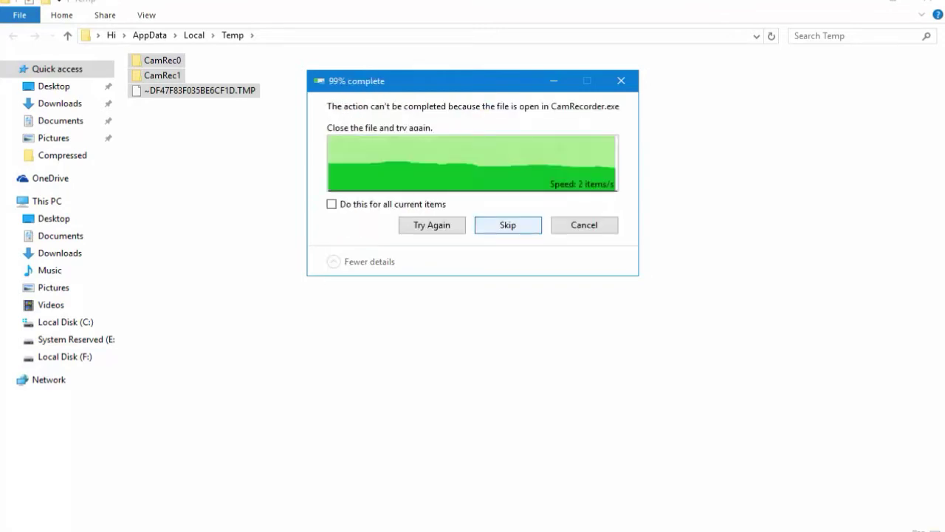
key(Return)
key(Return)
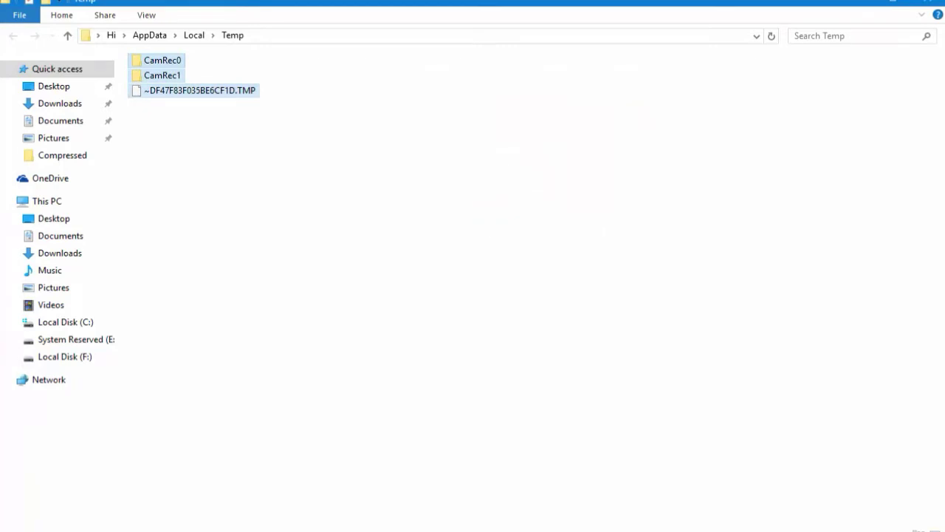
Refresh the Temp folder's contents and close its window.
right_click(509, 180)
click(548, 239)
right_click(358, 188)
click(398, 247)
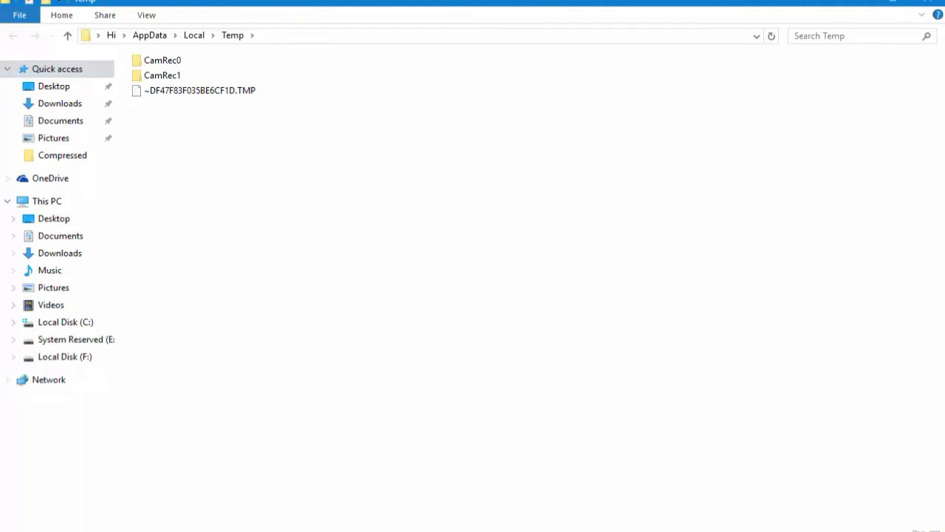
click(928, 3)
Refresh the desktop several times.
right_click(470, 160)
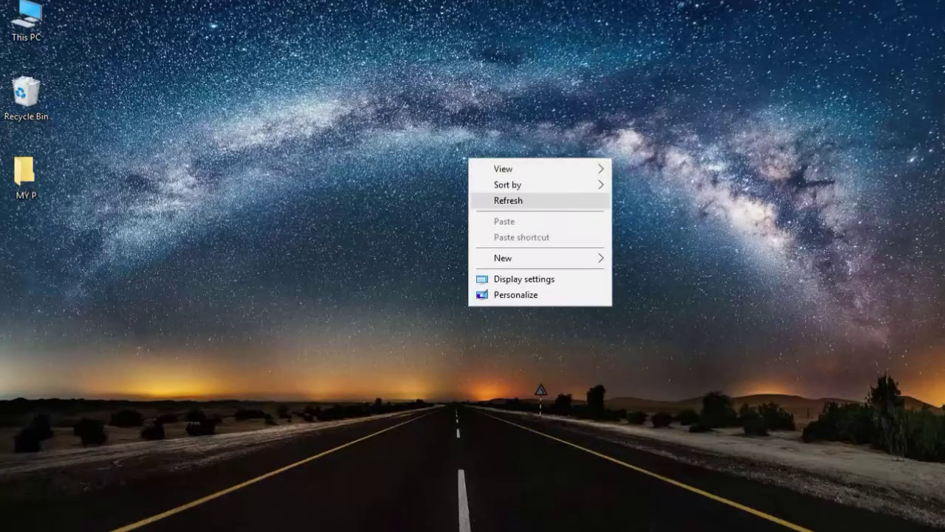
right_click(382, 144)
click(421, 183)
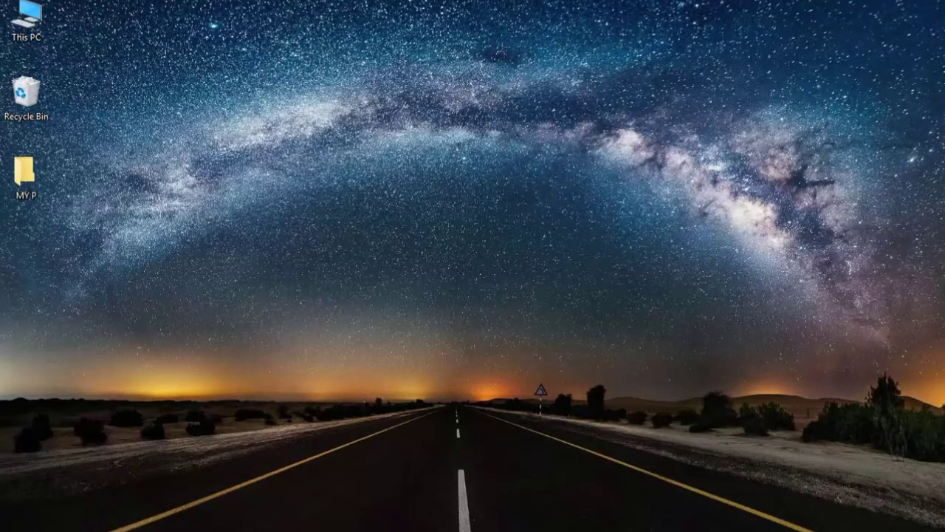
key(F5)
key(F5)
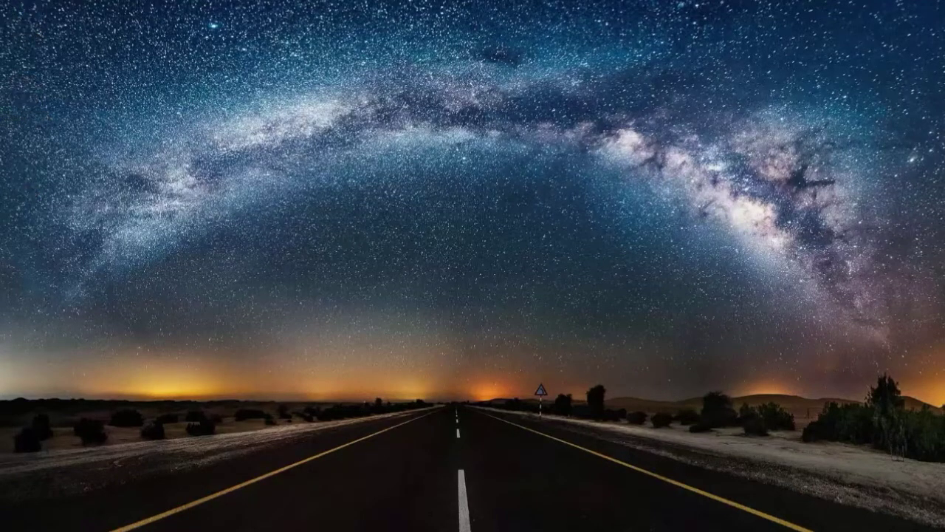
key(F5)
key(F5)
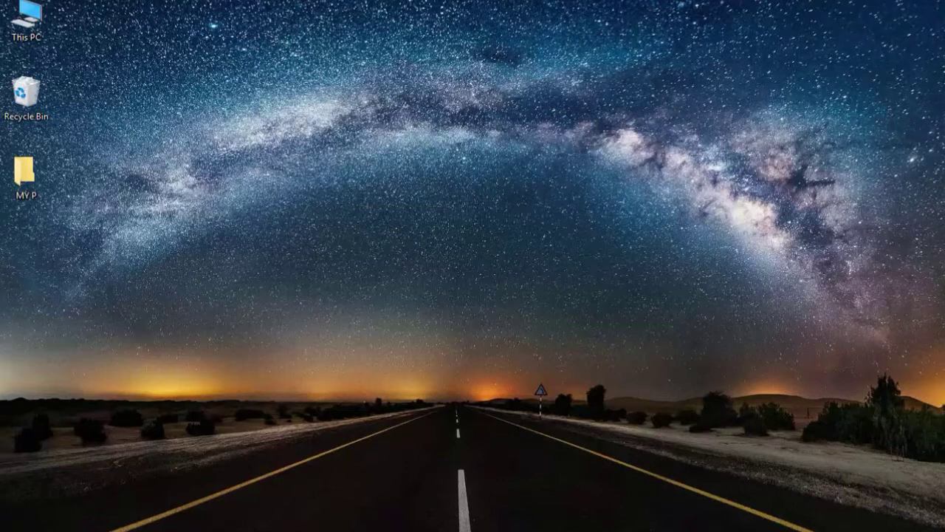
Open the AppData Roaming folder by running %appdata%.
key(super+r)
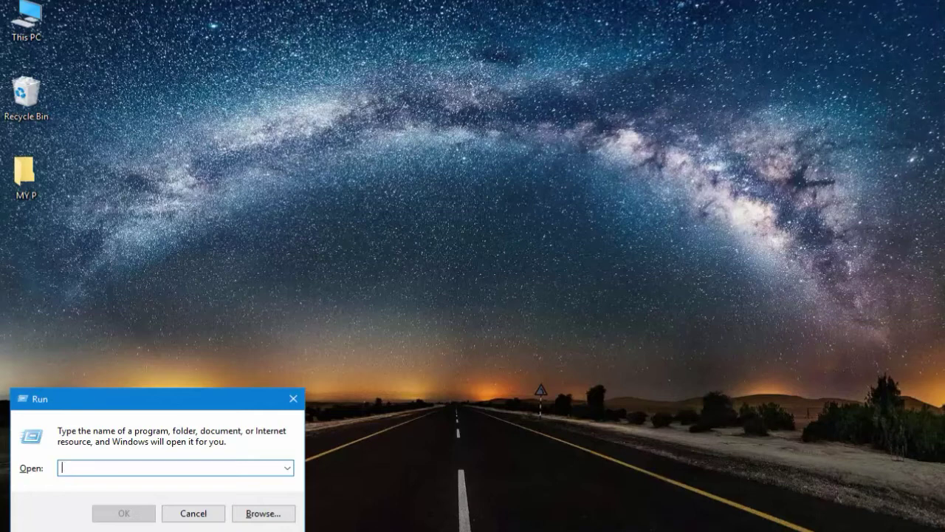
text(%p)
key(BackSpace)
text(app)
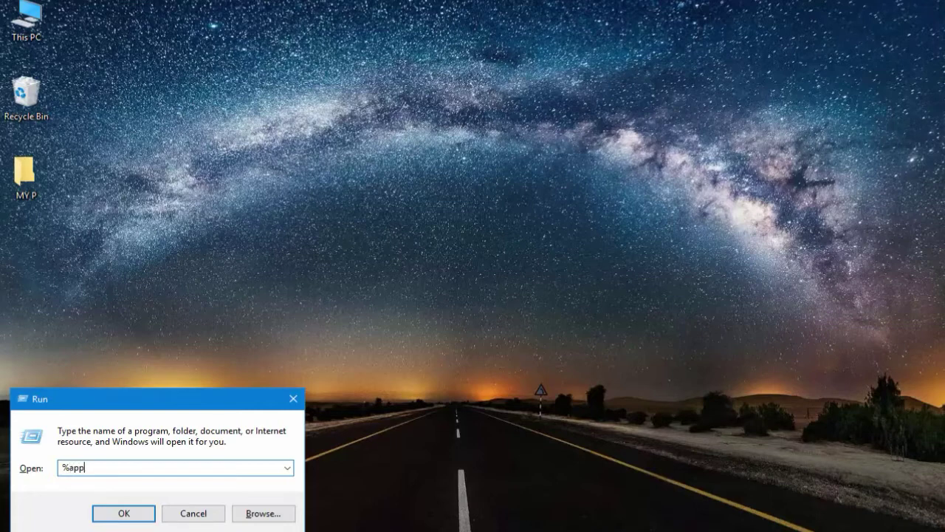
text(data)
key(BackSpace)
key(BackSpace)
text(ta%)
key(Return)
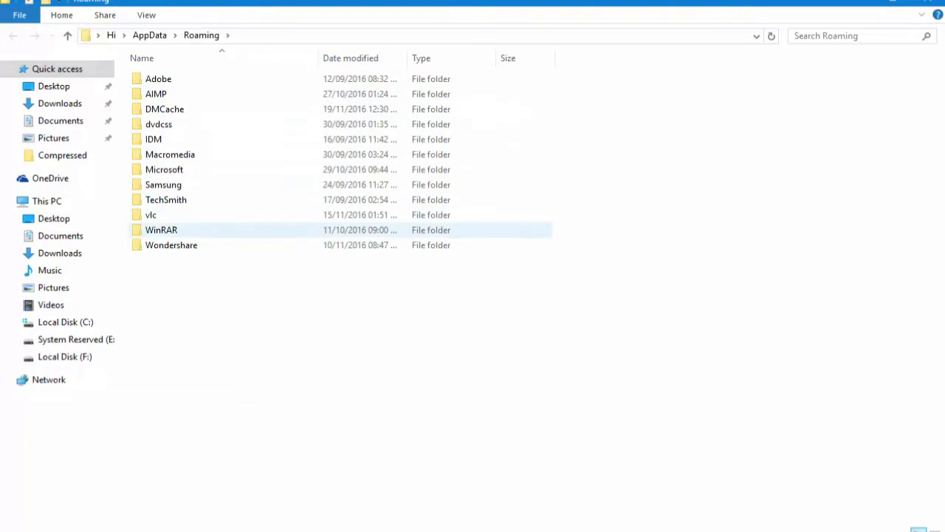
Examine the download subfolders under DwnlData in the IDM folder, and return to the Roaming folder.
click(171, 244)
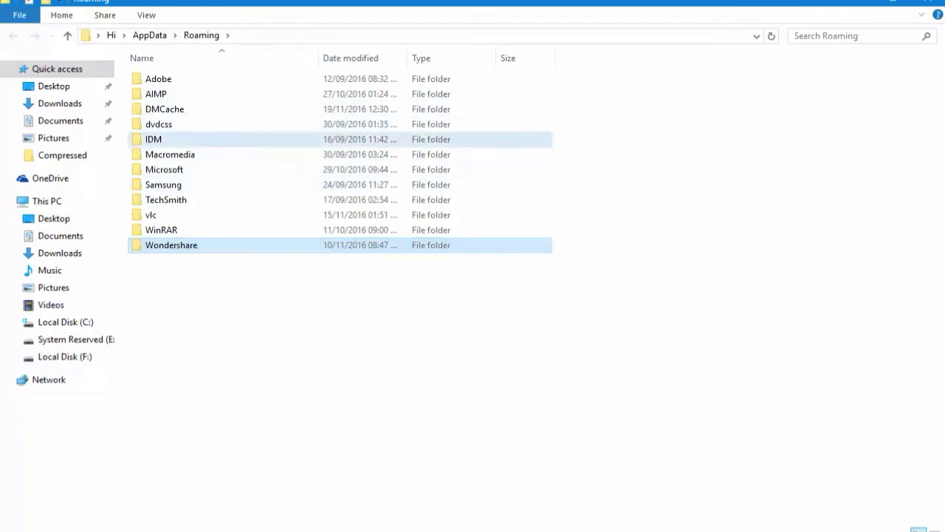
double_click(155, 139)
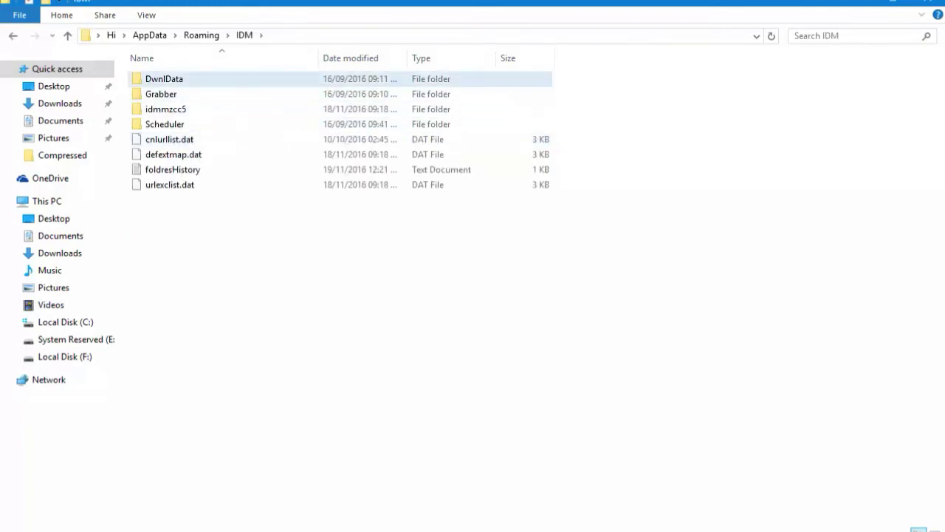
double_click(164, 79)
double_click(152, 78)
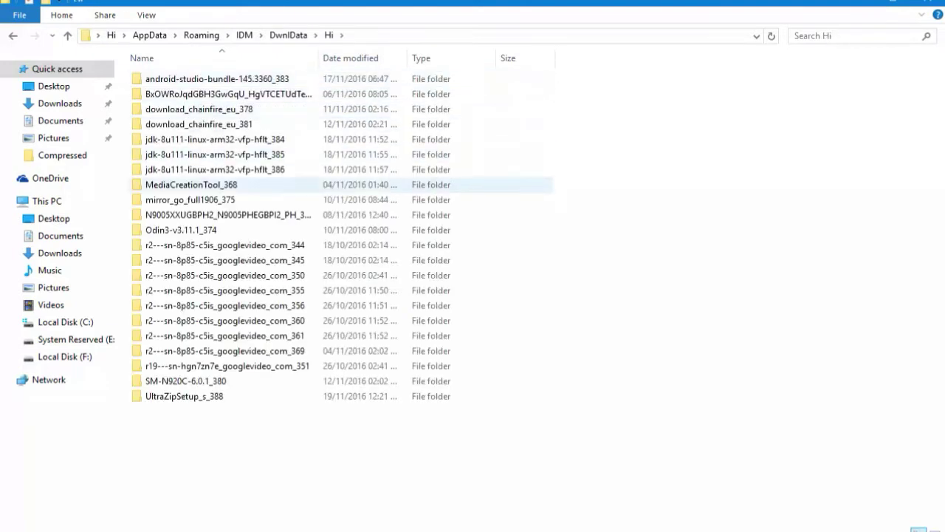
double_click(194, 109)
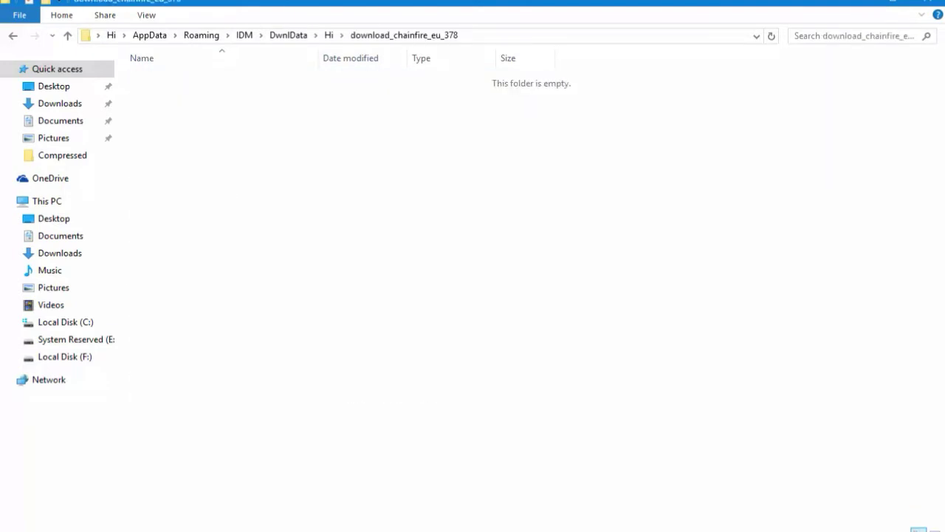
key(alt+Left)
double_click(214, 78)
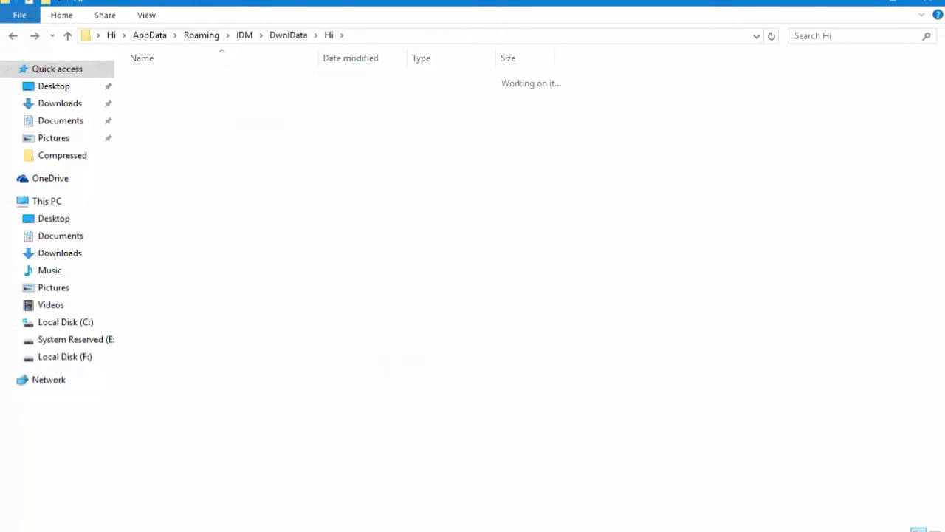
key(alt+Left)
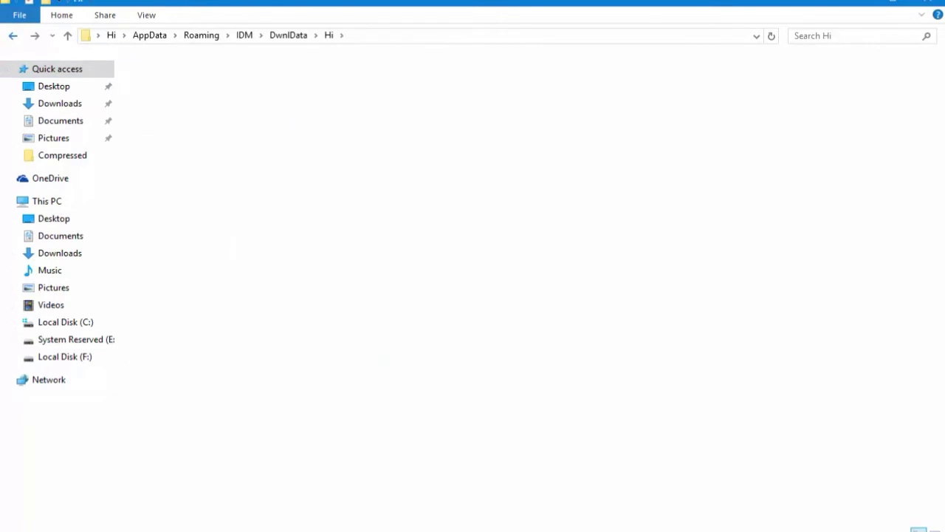
key(alt+Left)
key(alt+Left)
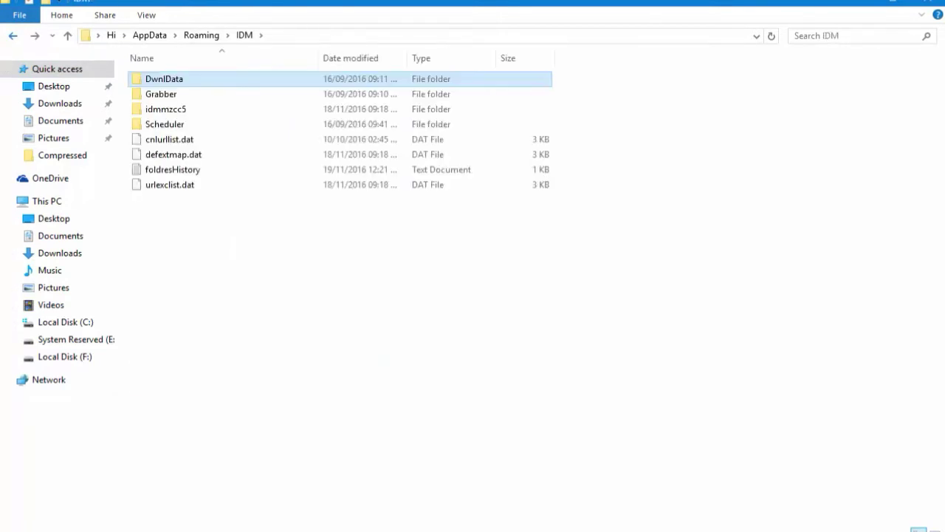
key(alt+Left)
Check the combined properties of all folders in Roaming and close the properties window.
mouse_move(410, 380)
mouse_down()
mouse_move(135, 116)
mouse_move(119, 68)
mouse_up()
right_click(275, 109)
click(384, 364)
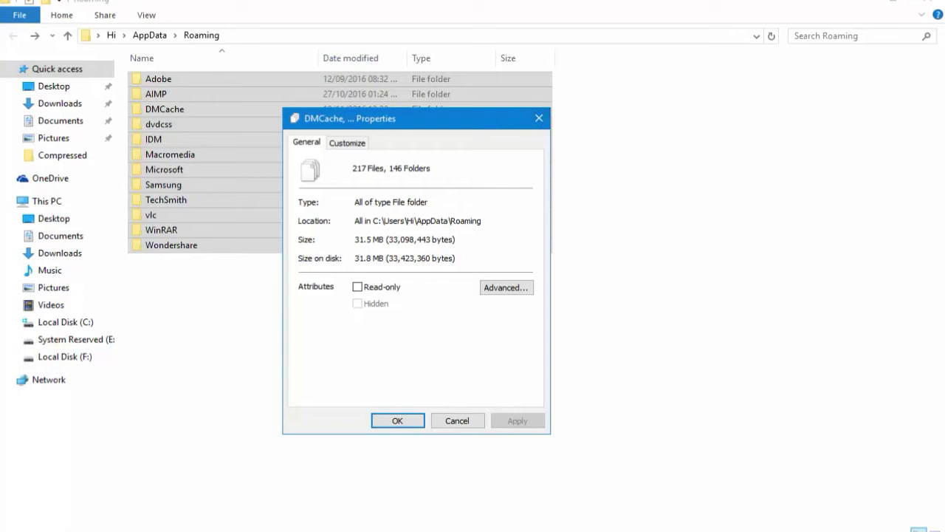
click(539, 119)
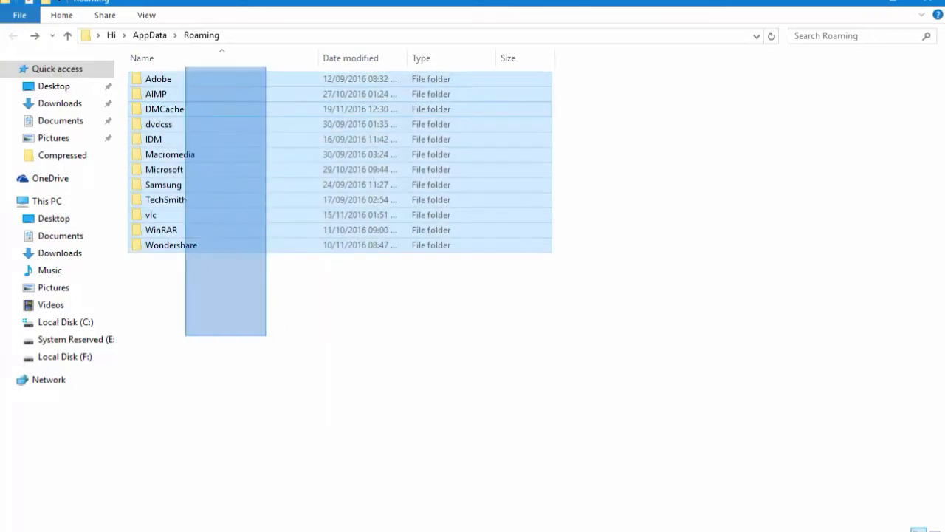
Permanently delete all selected folders in Roaming, skipping the IDM and Microsoft folders.
key(shift+Delete)
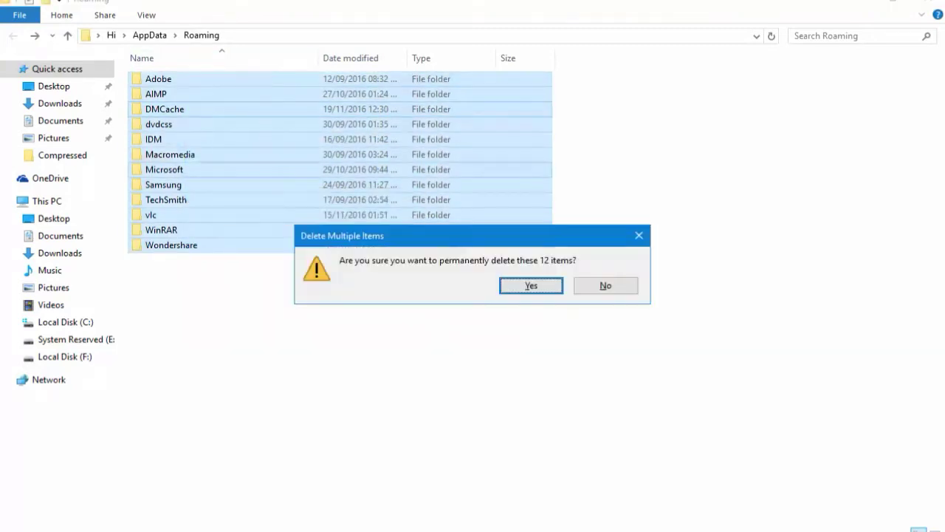
key(Return)
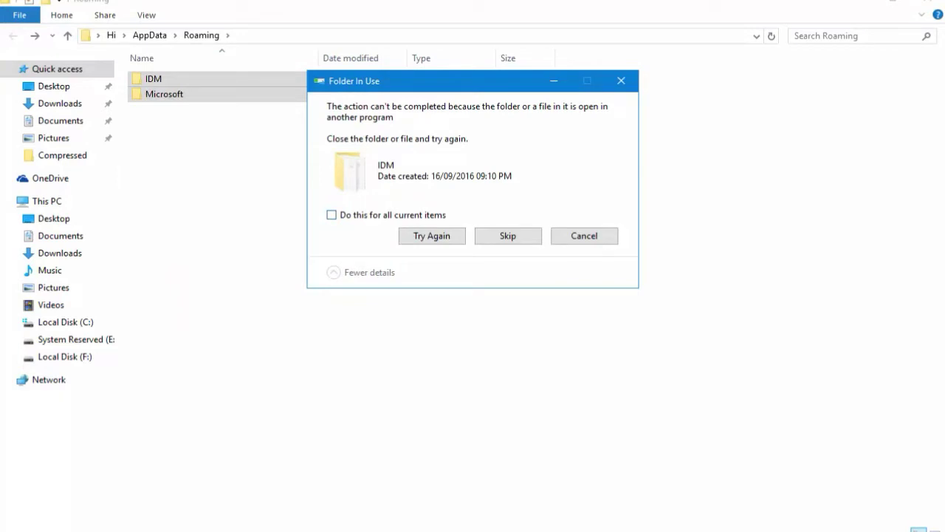
key(Tab)
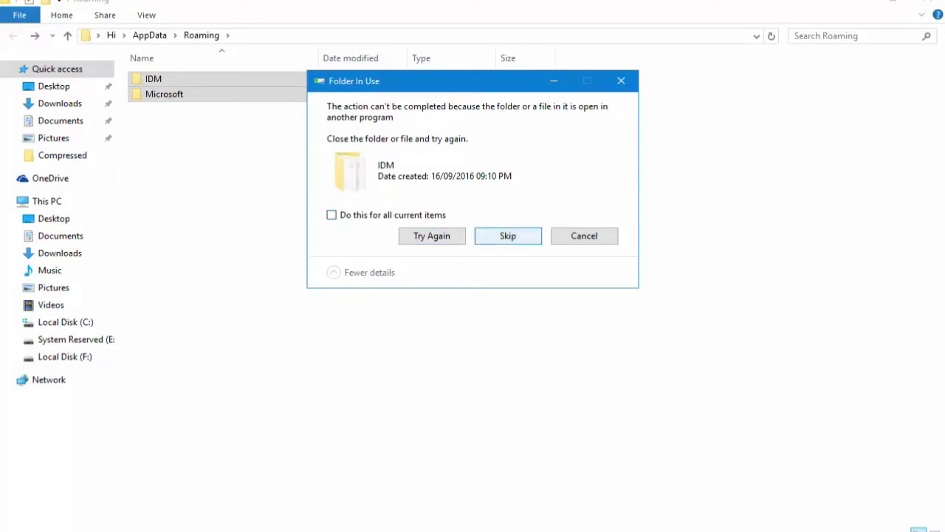
key(Return)
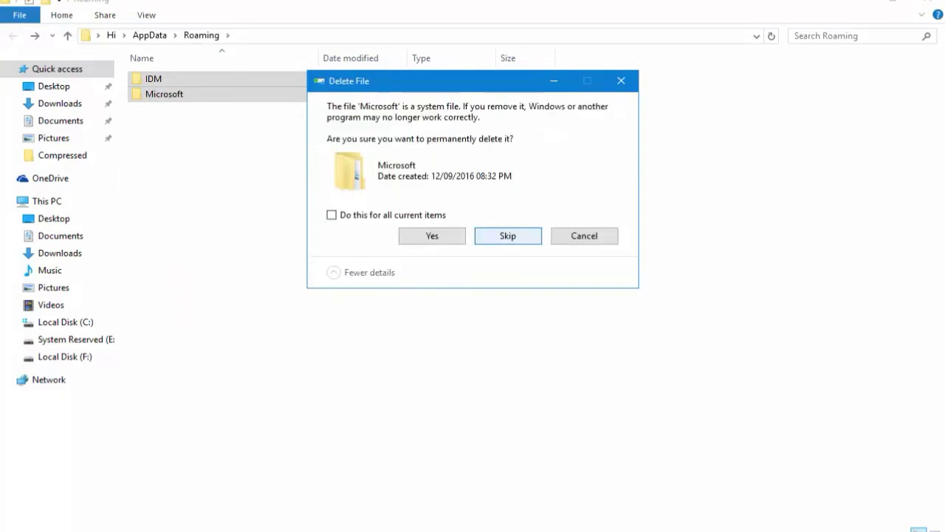
key(Return)
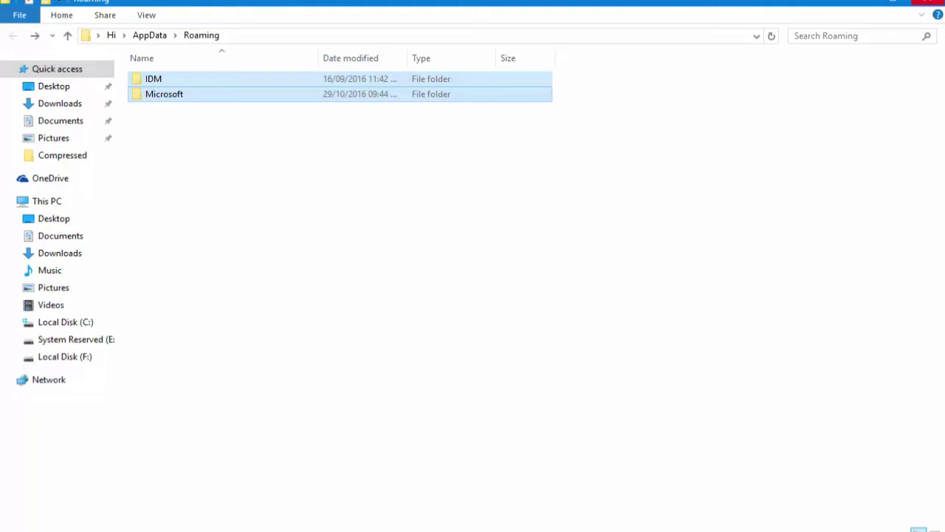
Close the Roaming folder window and refresh the desktop.
key(alt+F4)
right_click(225, 111)
click(255, 155)
Open This PC in a maximized window and start Disk Cleanup from the properties of Local Disk (C:).
double_click(26, 19)
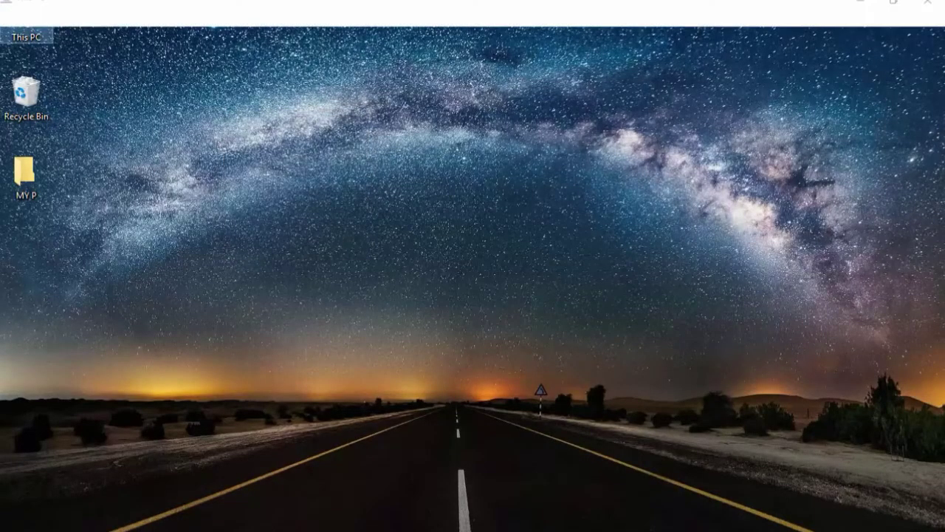
key(super+Up)
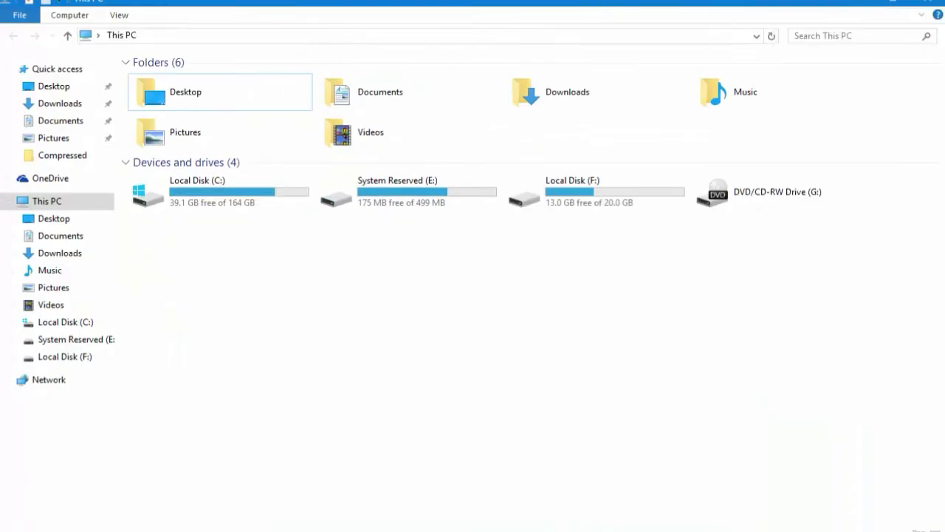
click(208, 196)
right_click(208, 198)
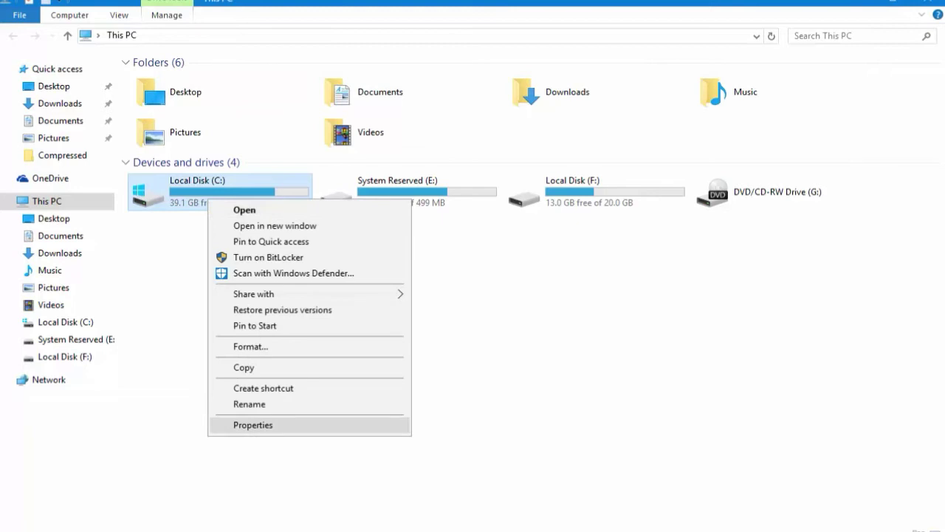
key(Return)
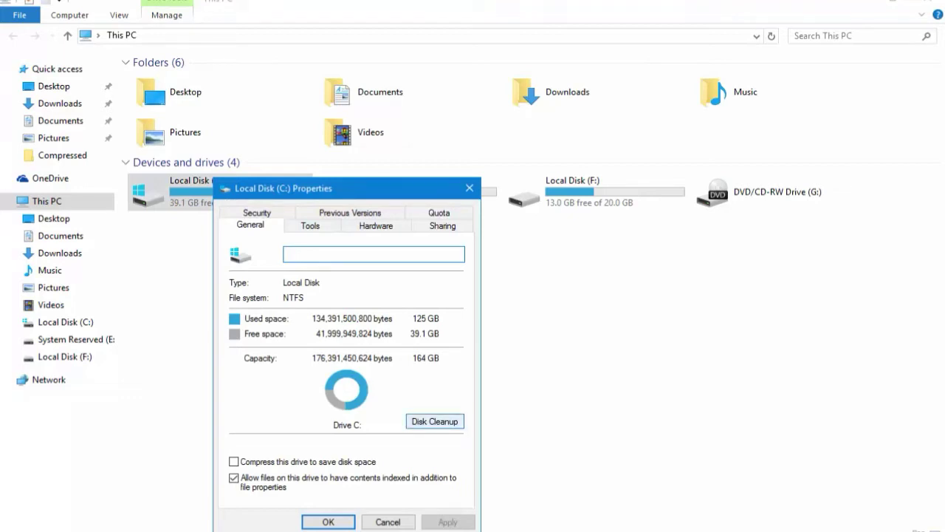
click(434, 421)
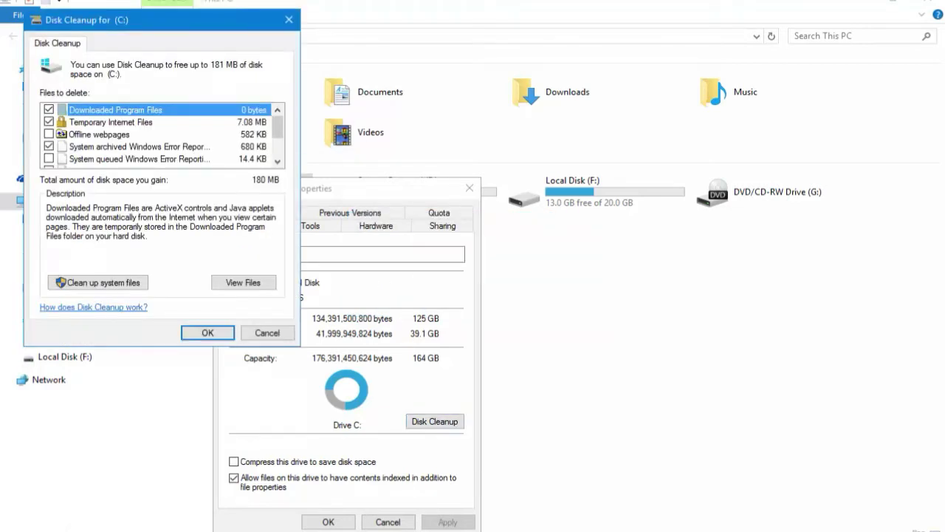
Review the file categories to delete and also mark Offline webpages and the system queued Windows Error Reporting files.
scroll(163, 134, down, 2)
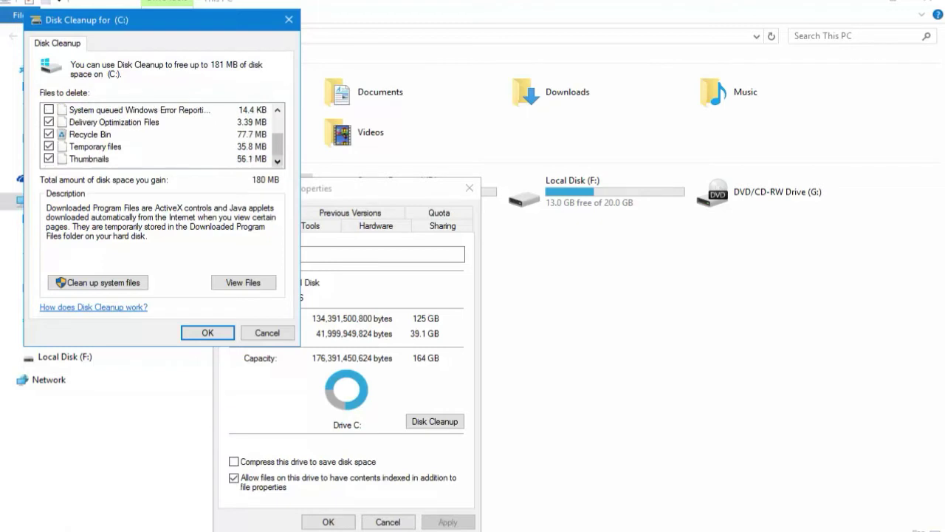
scroll(163, 134, up, 2)
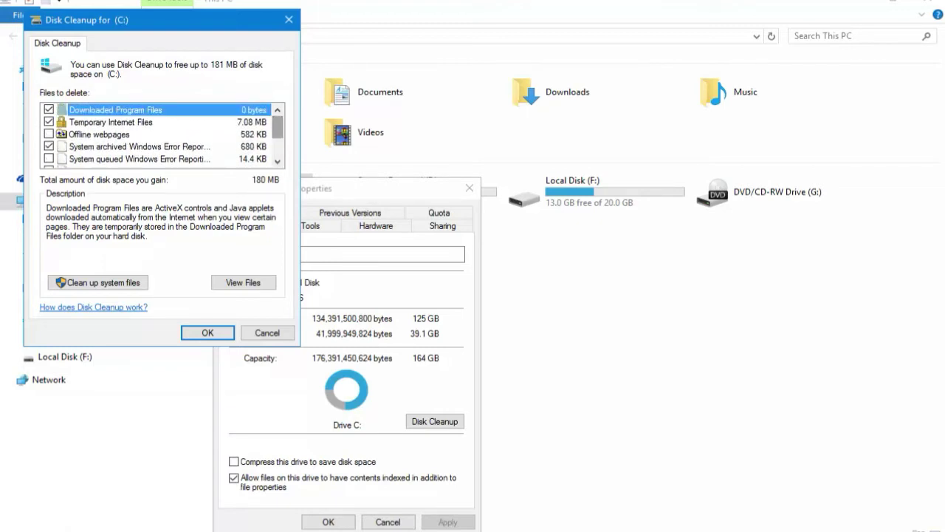
scroll(163, 134, down, 2)
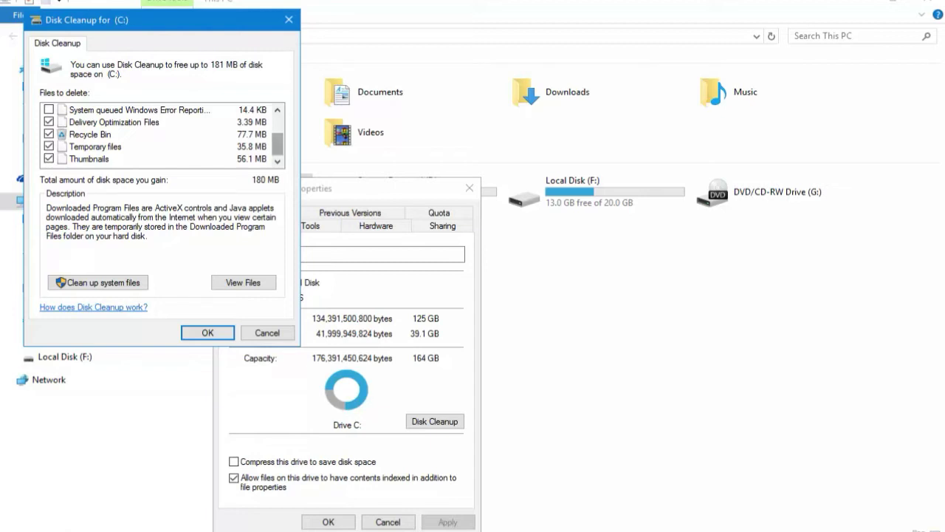
scroll(159, 134, up, 3)
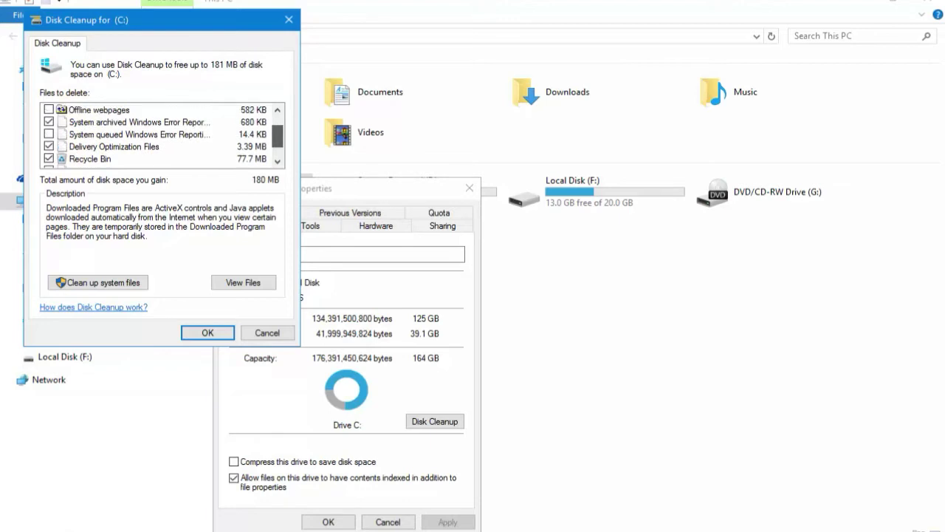
scroll(159, 134, up, 1)
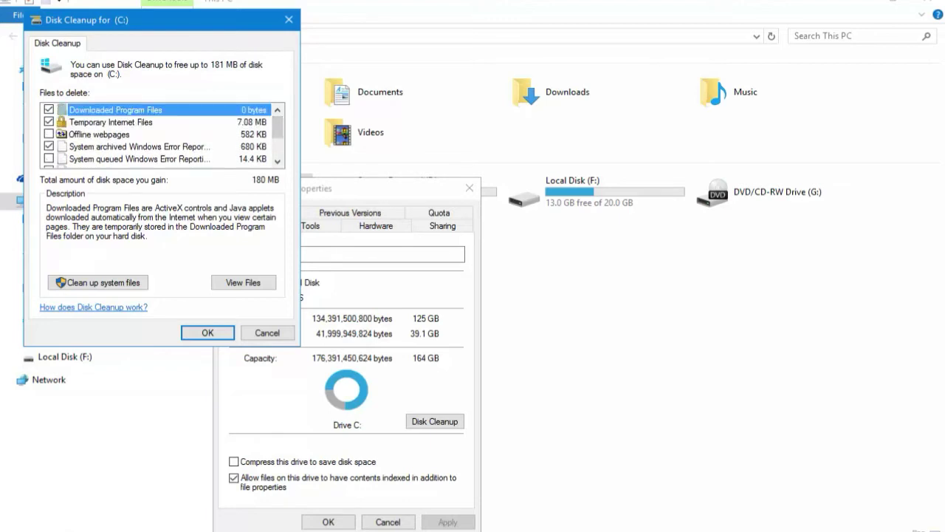
click(49, 134)
scroll(48, 134, down, 4)
click(48, 110)
scroll(49, 109, up, 3)
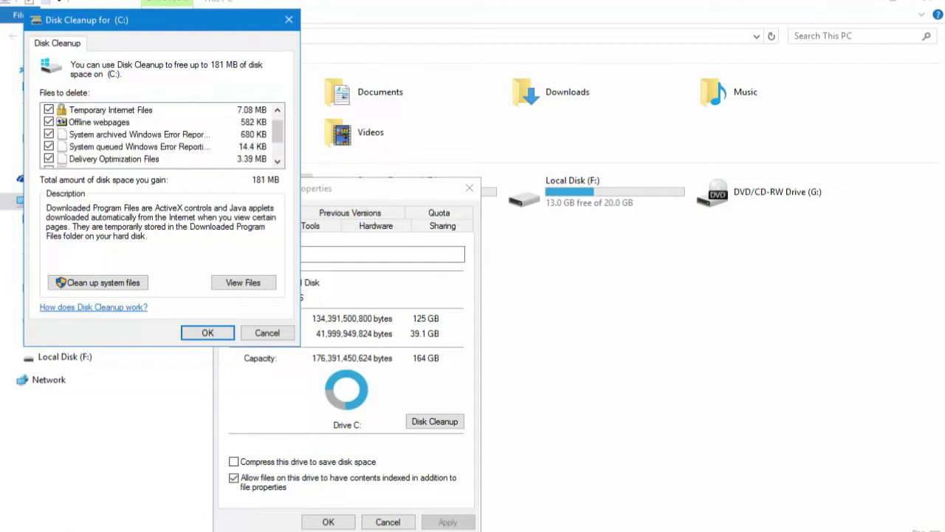
scroll(163, 134, up, 1)
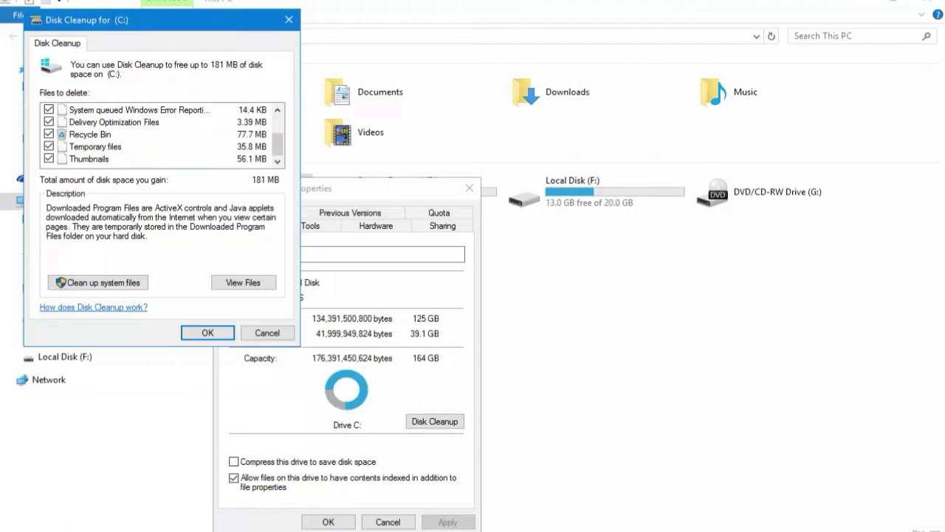
scroll(163, 135, up, 2)
scroll(162, 134, down, 2)
scroll(163, 135, up, 2)
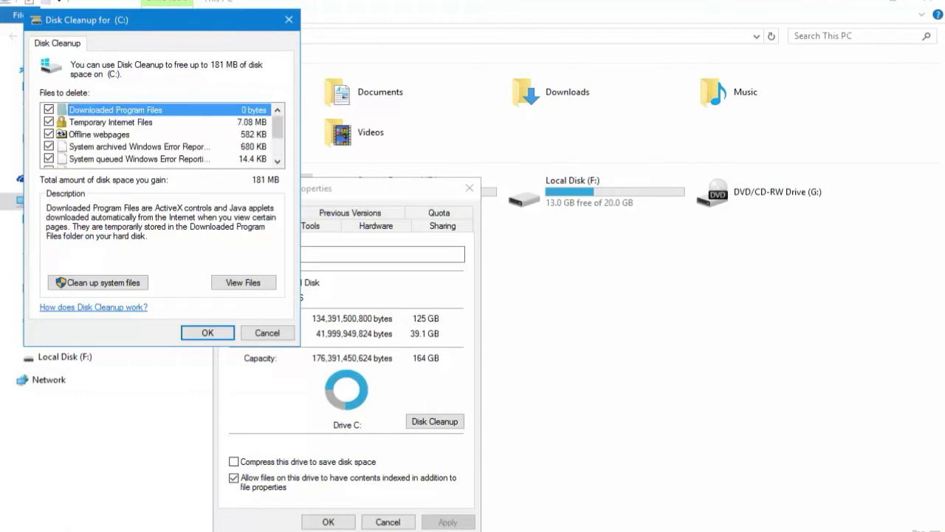
scroll(162, 134, down, 2)
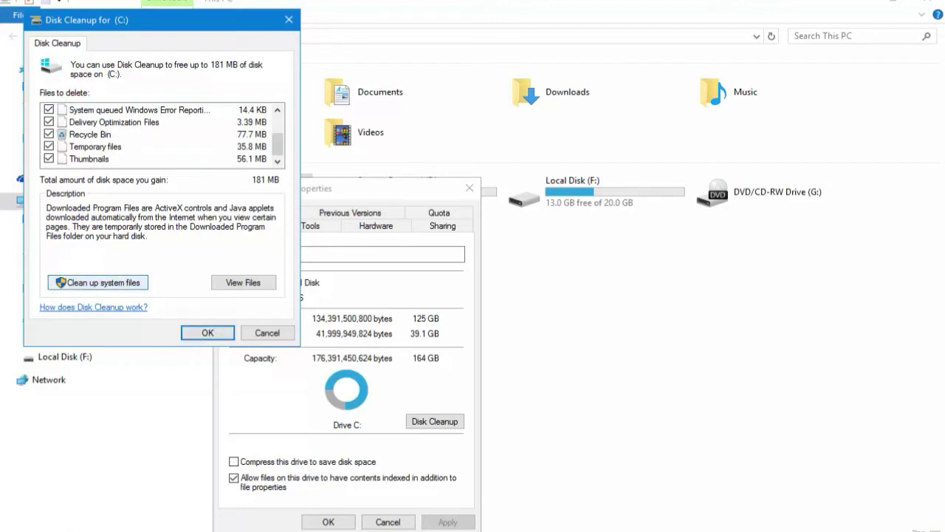
Extend the cleanup to system files and mark the unselected categories, including Offline webpages and Temporary Windows installation files.
click(98, 283)
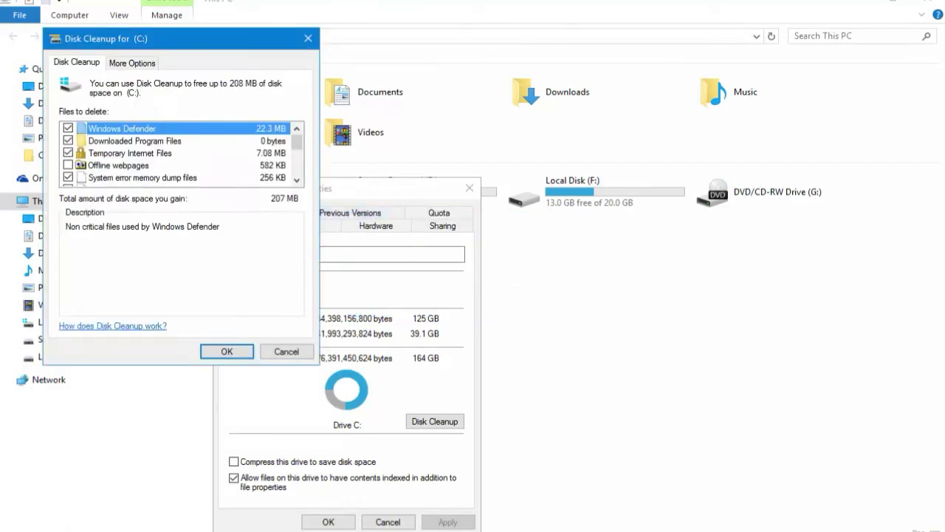
scroll(181, 153, down, 3)
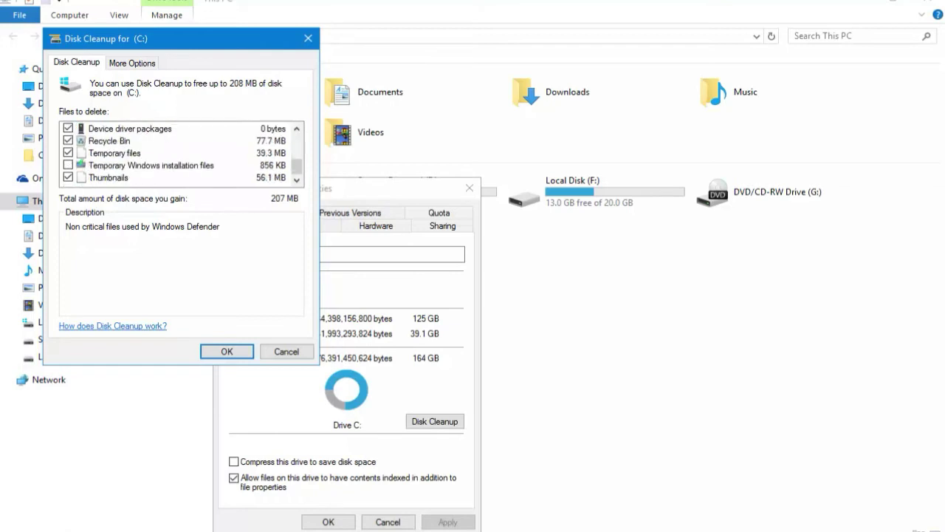
click(68, 165)
scroll(181, 153, up, 1)
click(68, 140)
scroll(181, 153, up, 2)
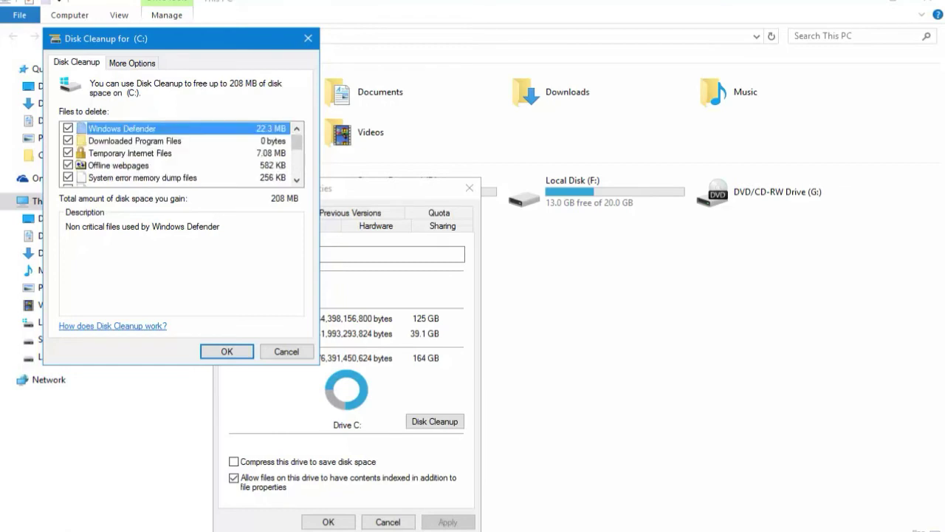
scroll(181, 153, down, 3)
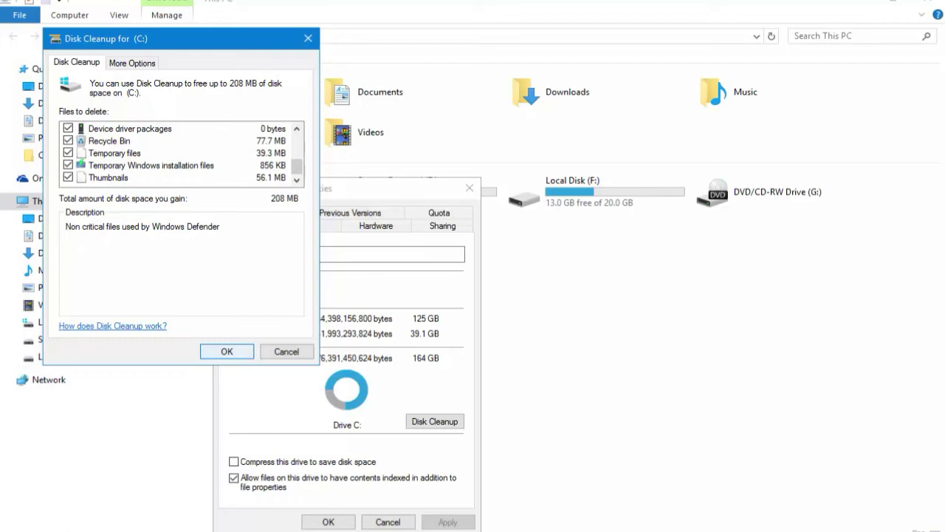
Run the cleanup with permanent deletion of the marked files and close the drive's properties.
key(Return)
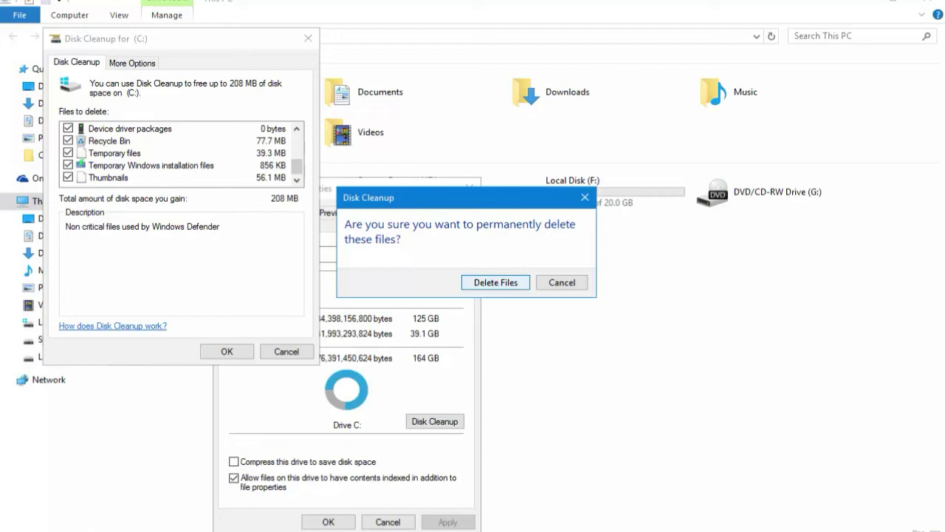
key(Return)
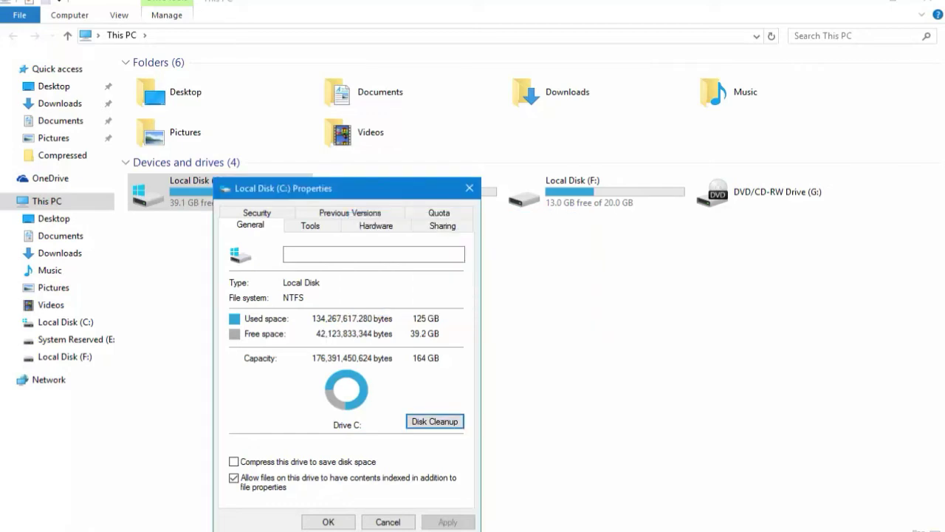
click(328, 521)
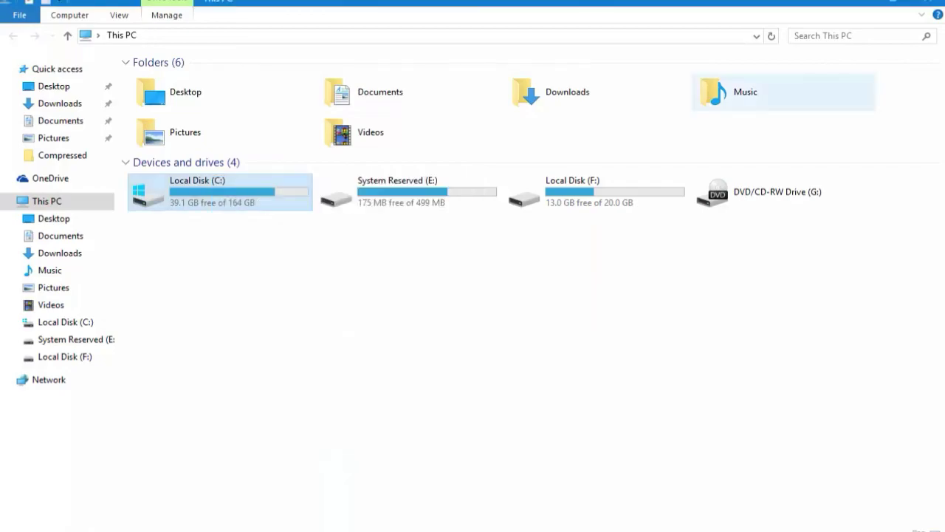
Close the This PC window and refresh the desktop several times.
click(929, 3)
right_click(364, 167)
right_click(269, 150)
click(304, 190)
right_click(266, 148)
click(304, 189)
right_click(256, 132)
click(295, 174)
right_click(280, 116)
click(321, 159)
right_click(316, 143)
click(356, 186)
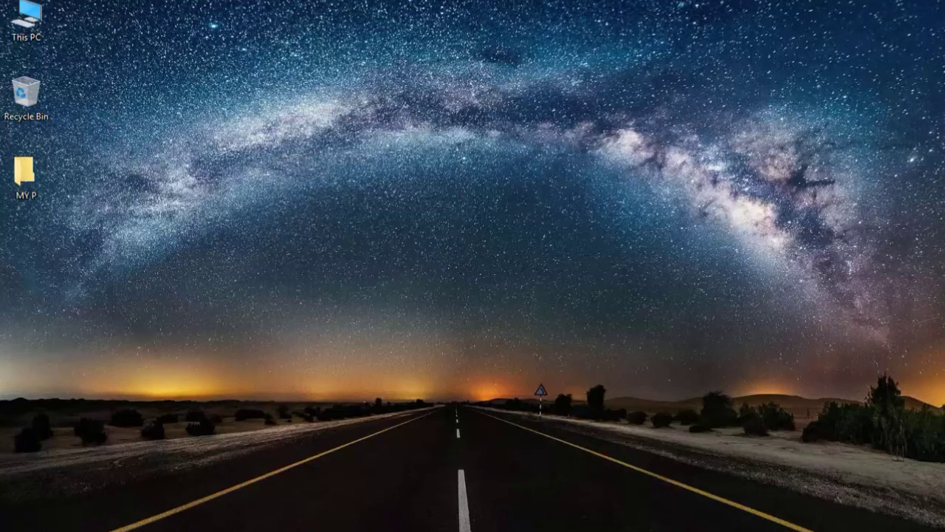
mouse_move(236, 491)
right_click(233, 143)
key(Escape)
right_click(279, 148)
key(Escape)
Open the Run dialog.
key(super+r)
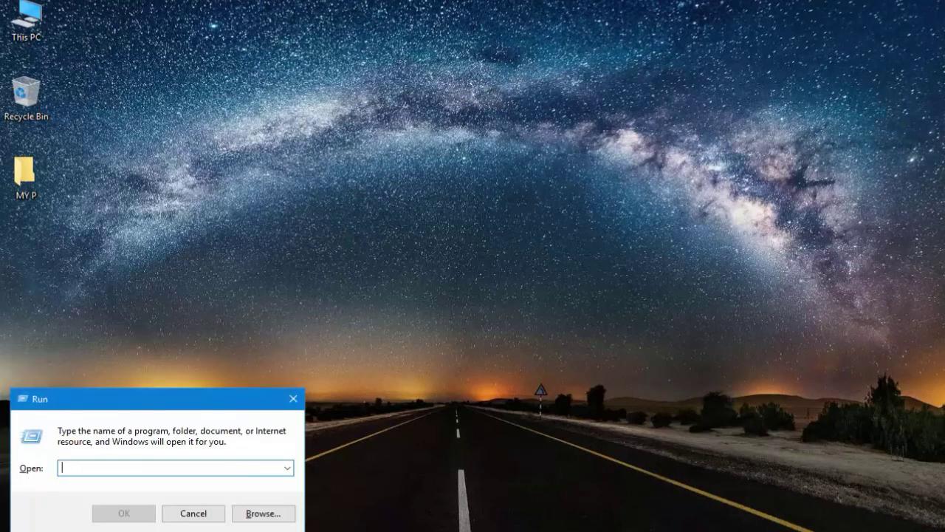